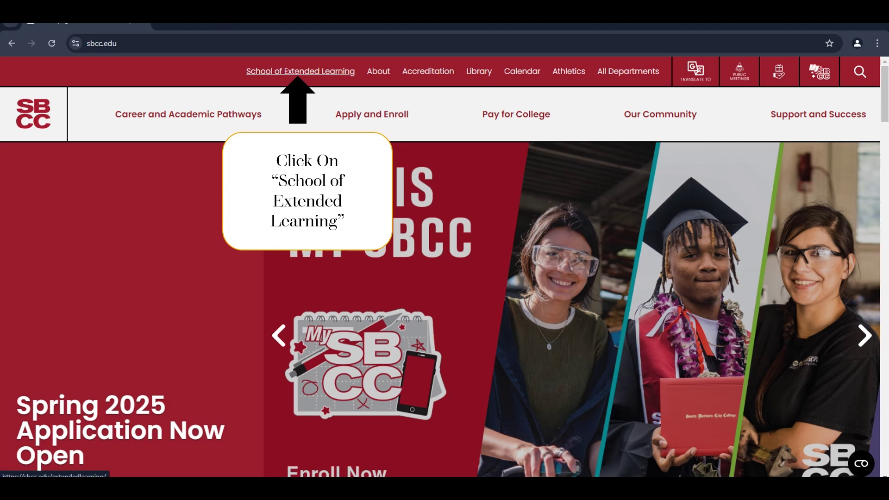
Go to the School of Extended Learning page and scroll down to its Fall 2024 support links.
left_click(300, 70)
scroll(280, 167, "down", 5)
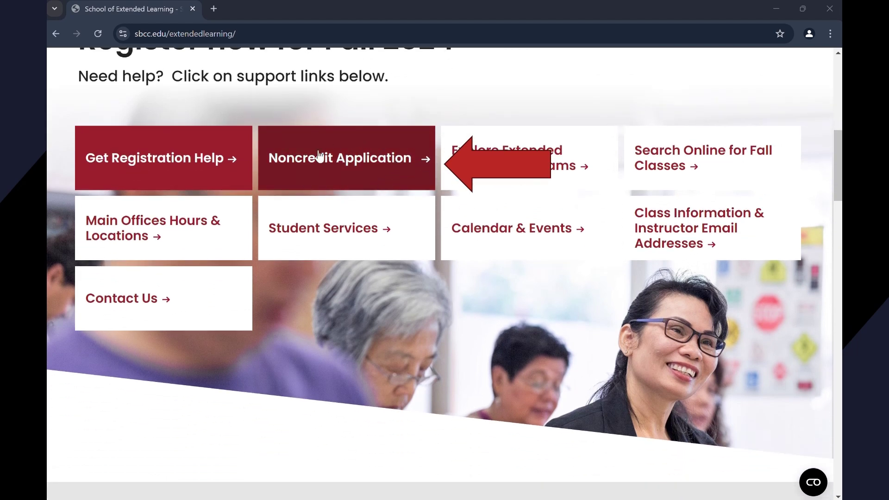
Start the OpenCCC noncredit admissions application from its tile.
left_click(365, 158)
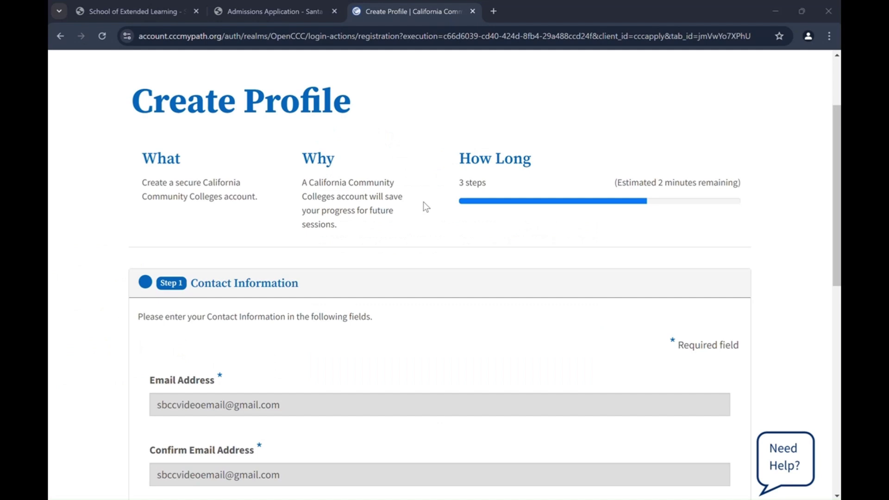
Enter the primary phone number, agree to the Terms of Use, and answer No to homeless.
scroll(423, 202, "down", 6)
left_click(411, 197)
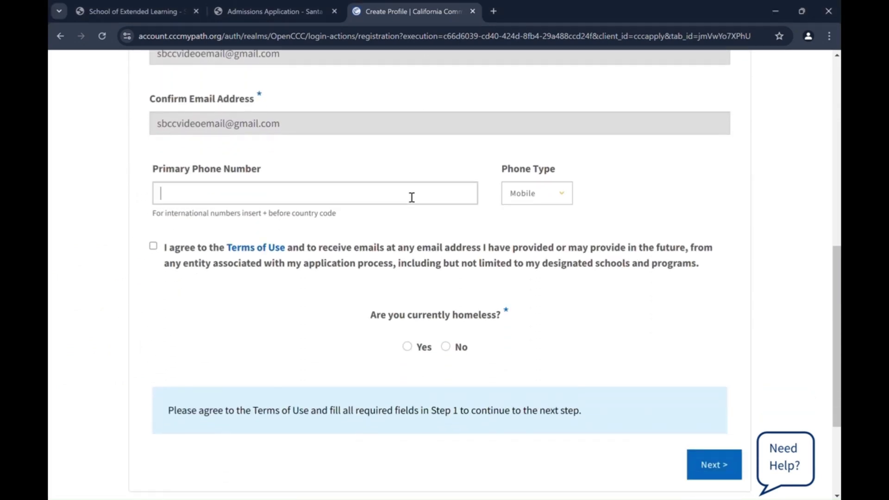
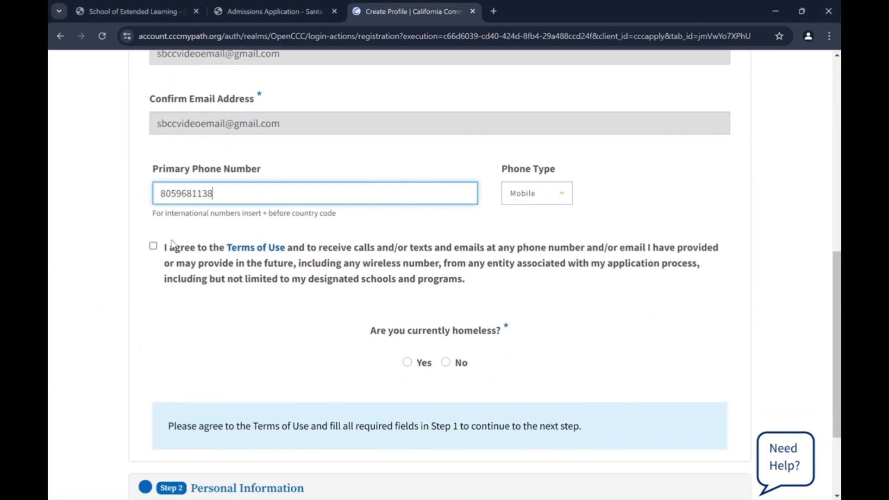
left_click(154, 248)
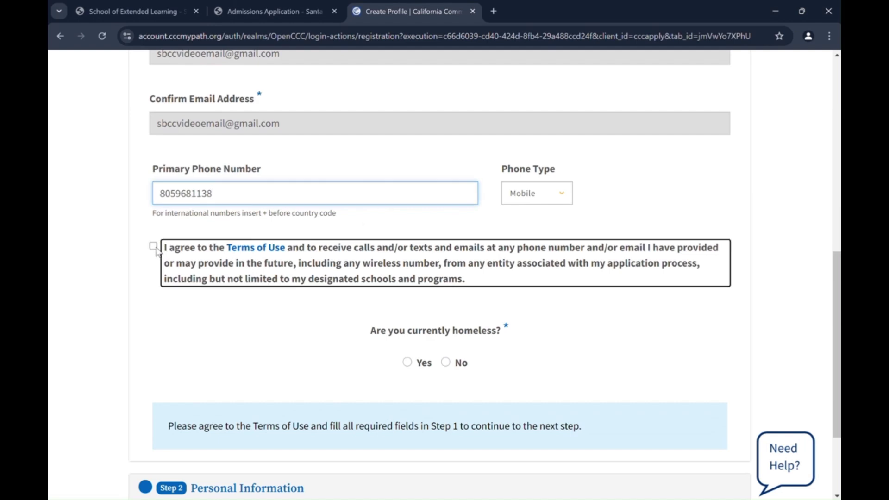
left_click(449, 364)
Fill in the home zip code, street address and apartment line, then submit the step.
scroll(452, 368, "down", 4)
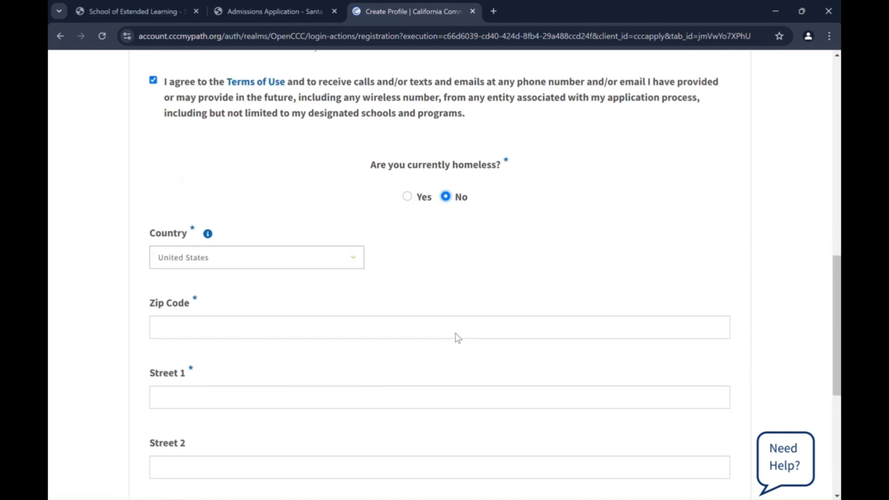
left_click(358, 322)
type("93109")
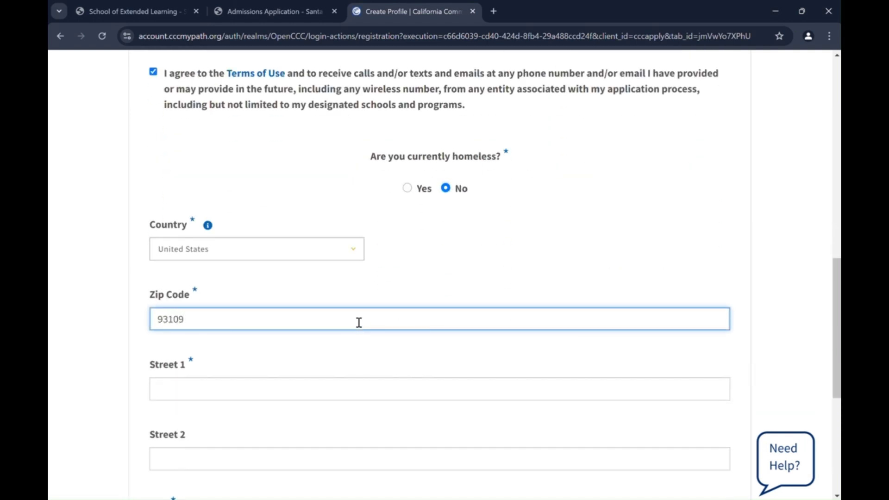
scroll(343, 321, "down", 1)
left_click(322, 323)
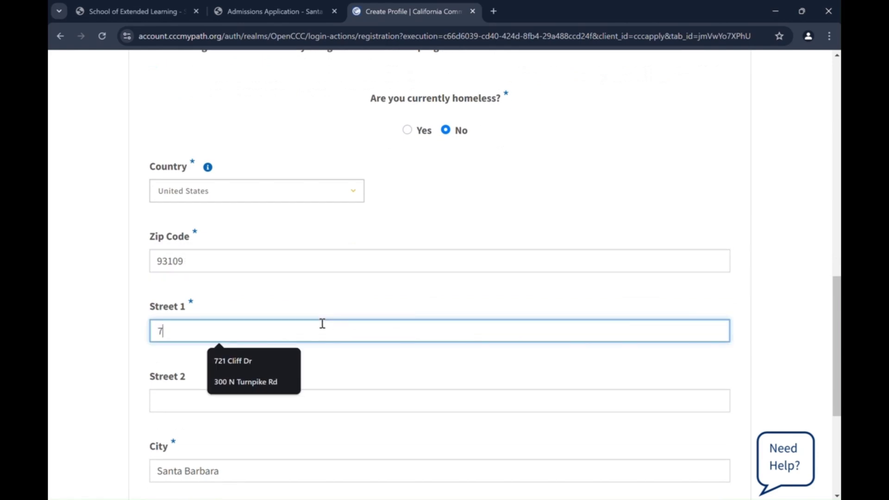
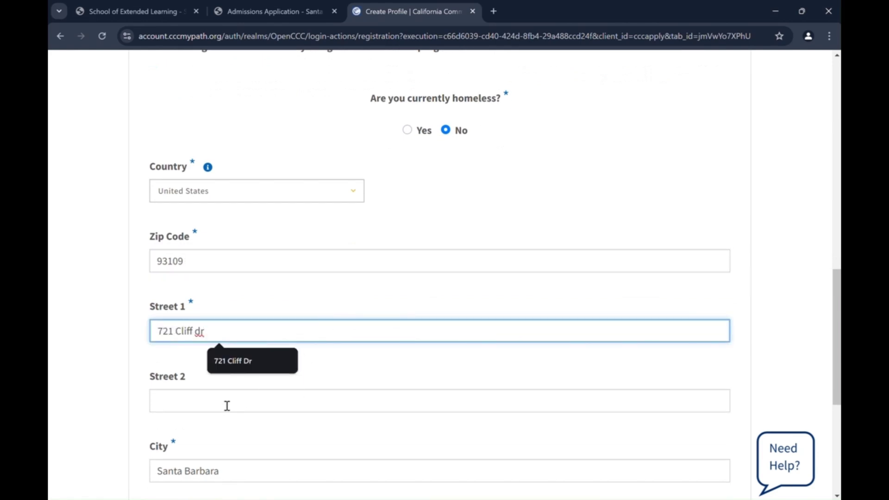
left_click(226, 406)
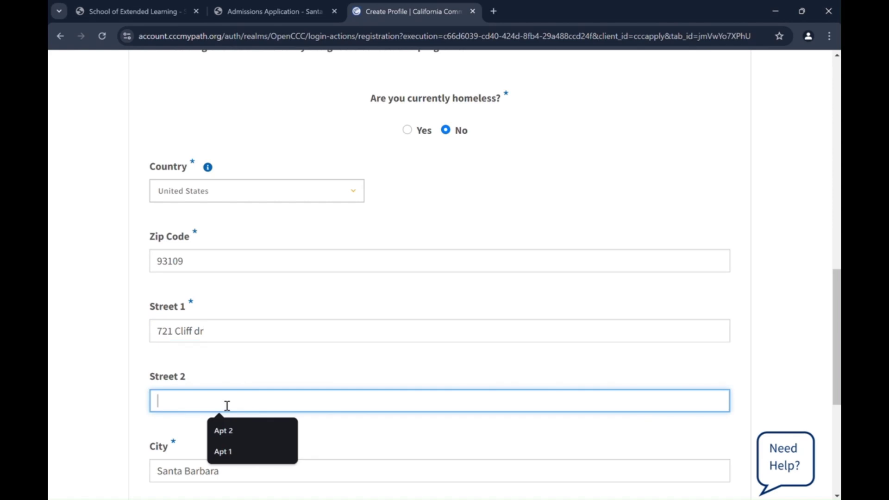
type("Apt 12")
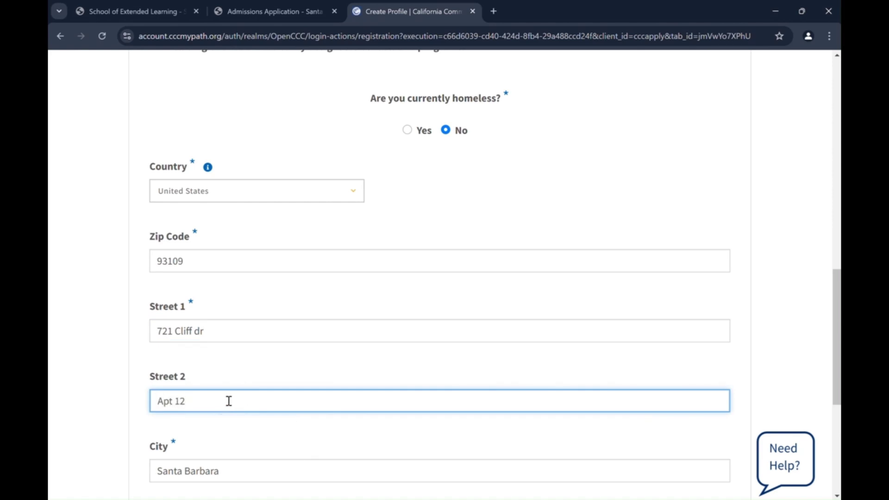
scroll(232, 399, "down", 4)
left_click(708, 417)
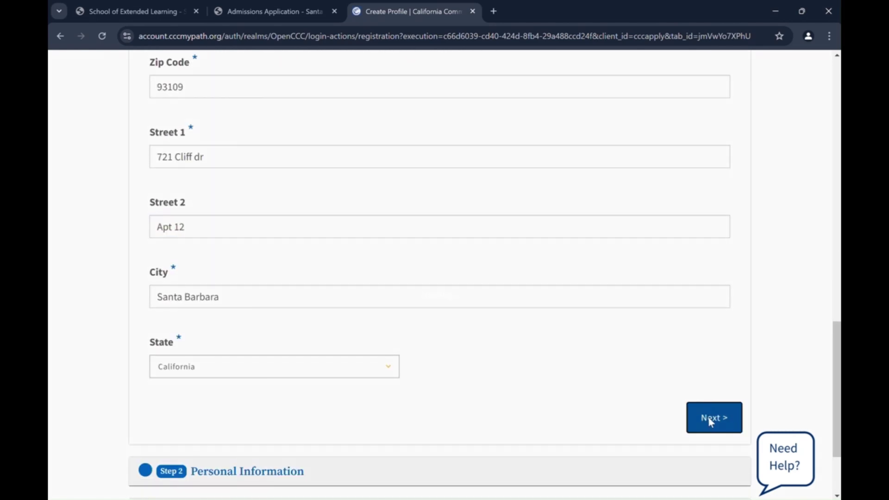
Accept the verified address and enter the legal last name.
left_click(309, 273)
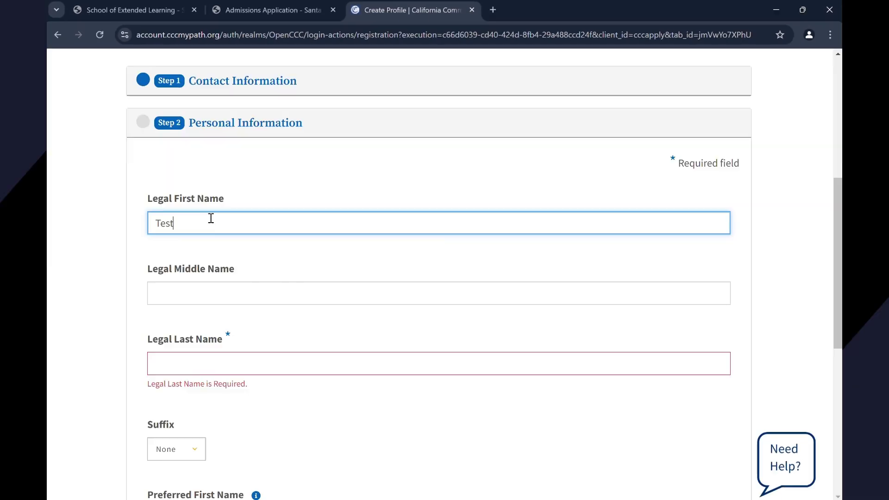
left_click(185, 367)
type("Smith")
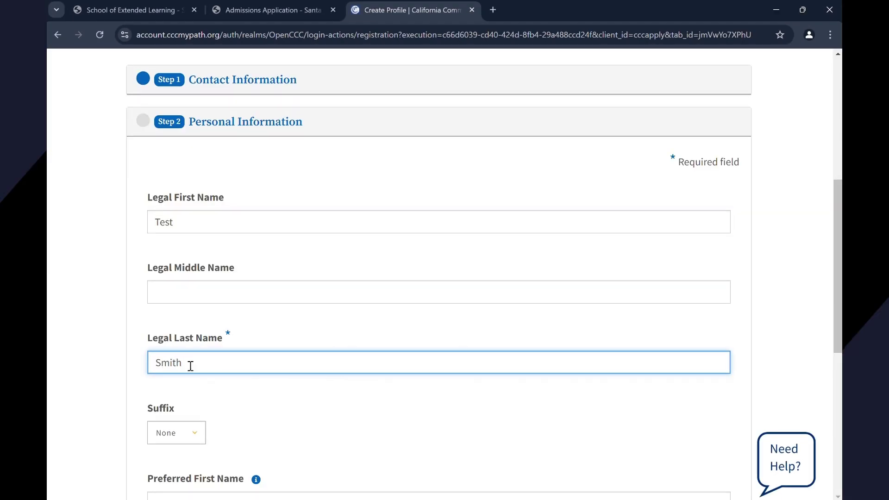
Enter the date of birth and begin re-entering it in the confirmation field.
scroll(190, 365, "down", 6)
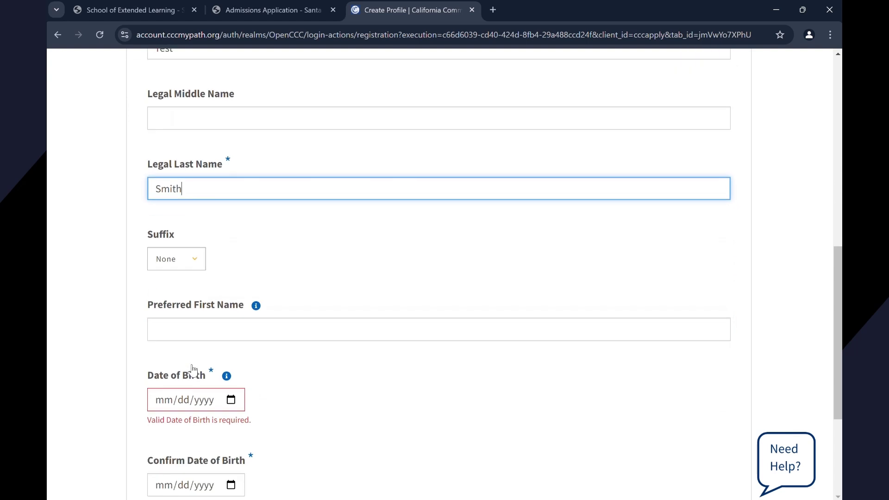
left_click(155, 287)
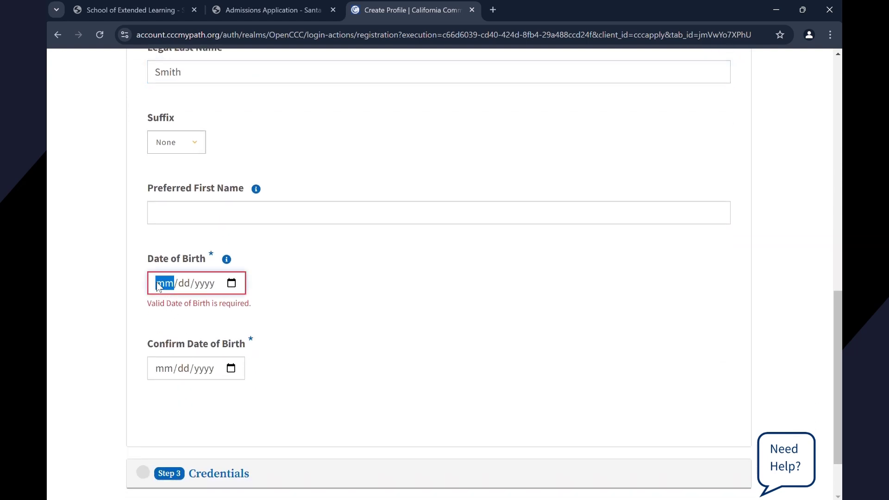
type("01/01/2000")
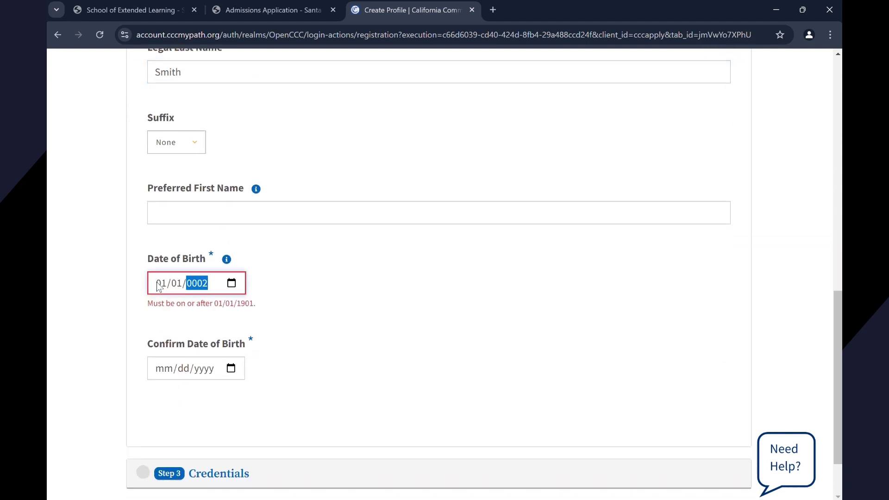
left_click(160, 352)
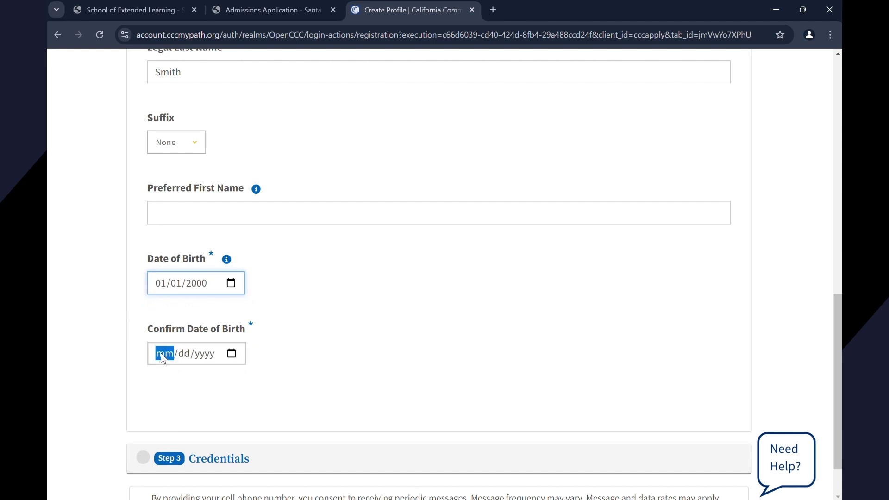
type("01/01/2000")
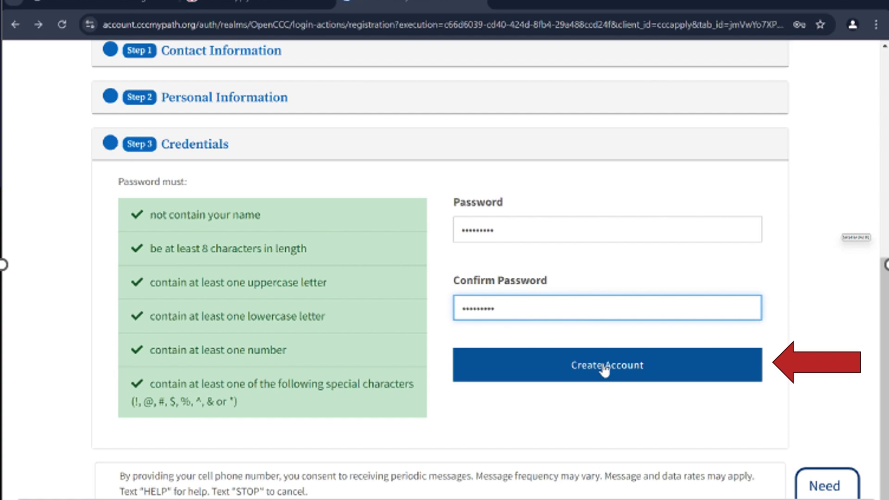
Create the account, choose Verify Later, and confirm opting out of ID.me.
left_click(604, 366)
scroll(431, 244, "down", 1)
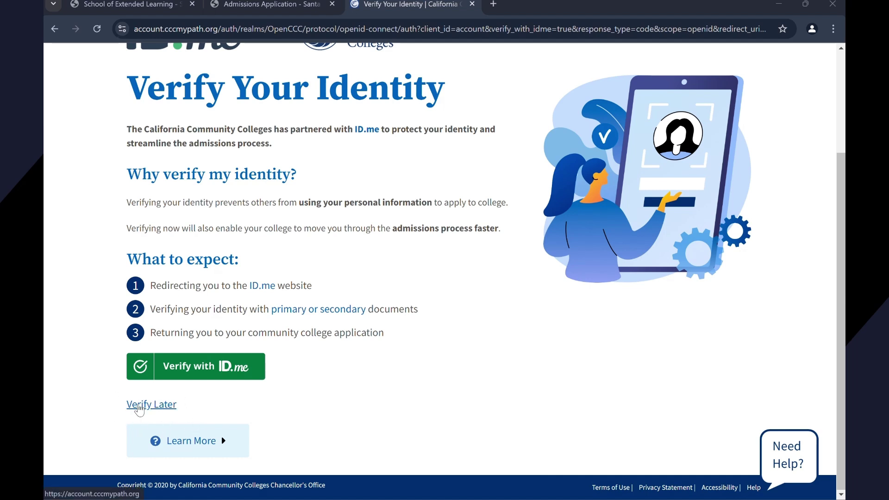
left_click(139, 405)
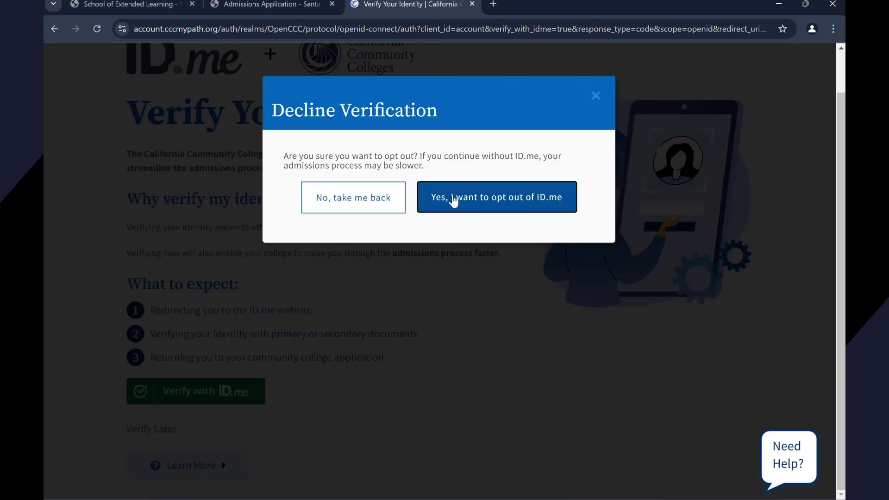
left_click(454, 203)
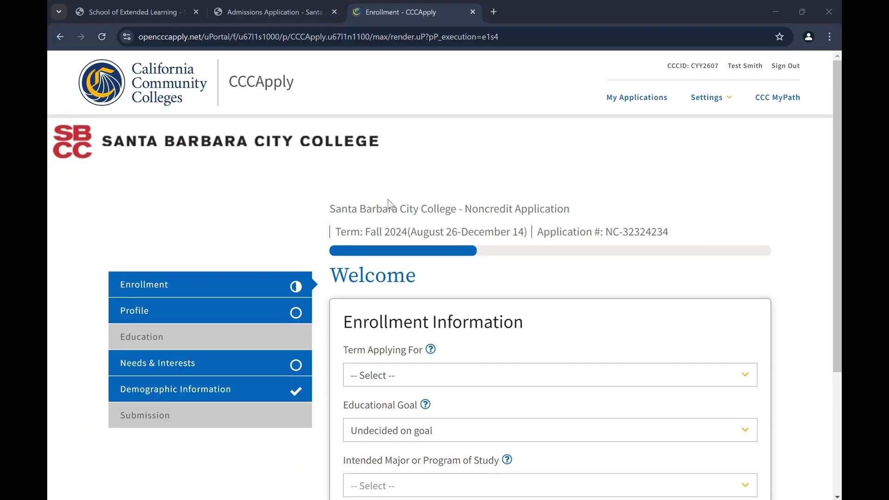
scroll(388, 202, "down", 3)
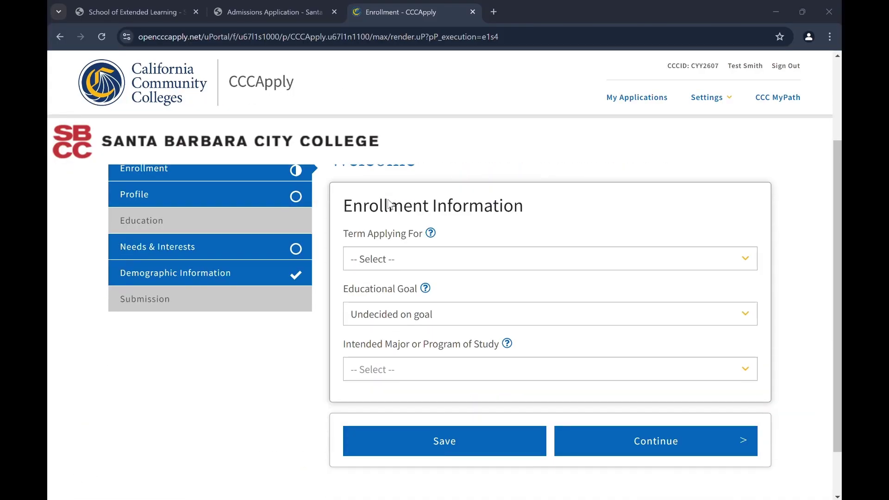
Choose Fall 2024 as the term, Undecided on goal, and Life Enrichment Active and Aging as the major.
left_click(402, 265)
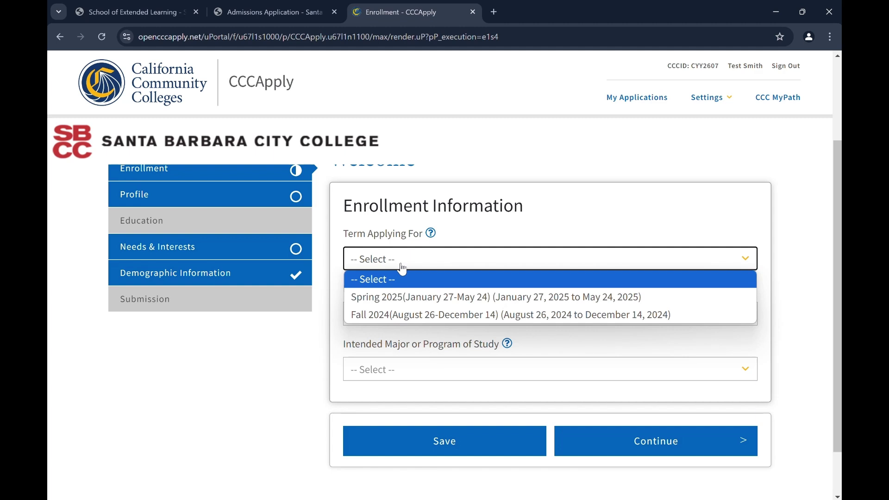
left_click(407, 321)
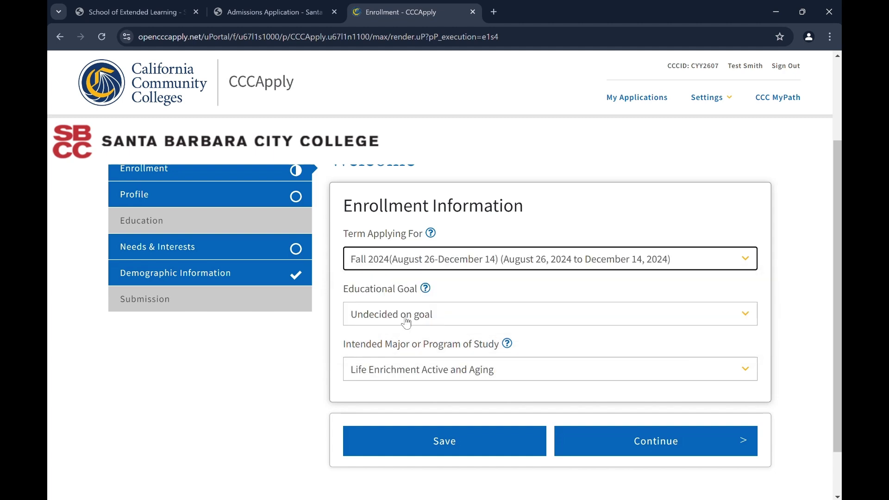
left_click(408, 321)
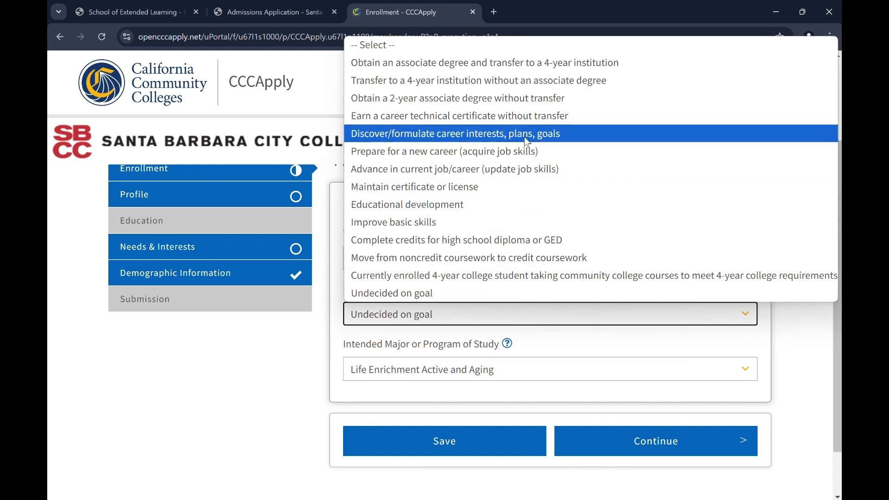
left_click(436, 295)
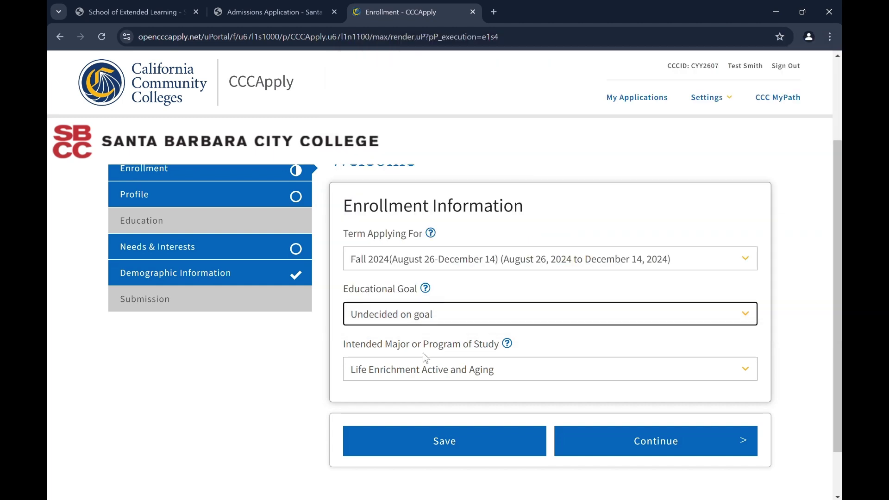
left_click(424, 378)
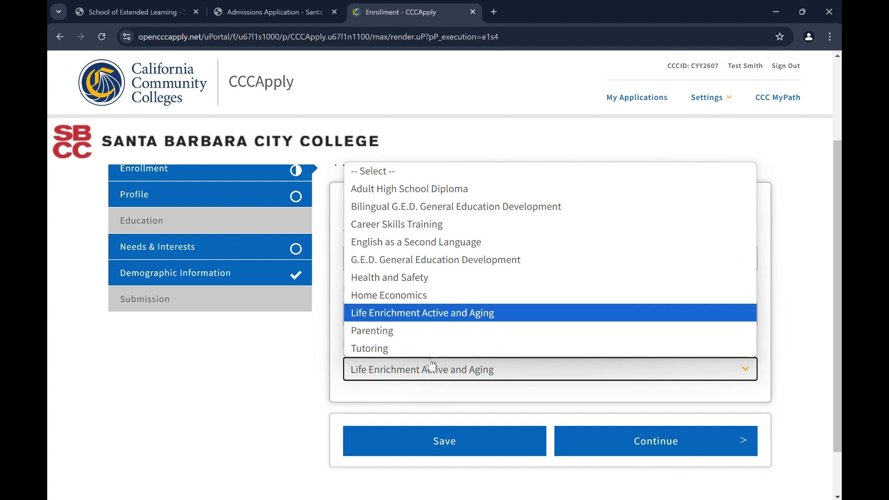
left_click(439, 322)
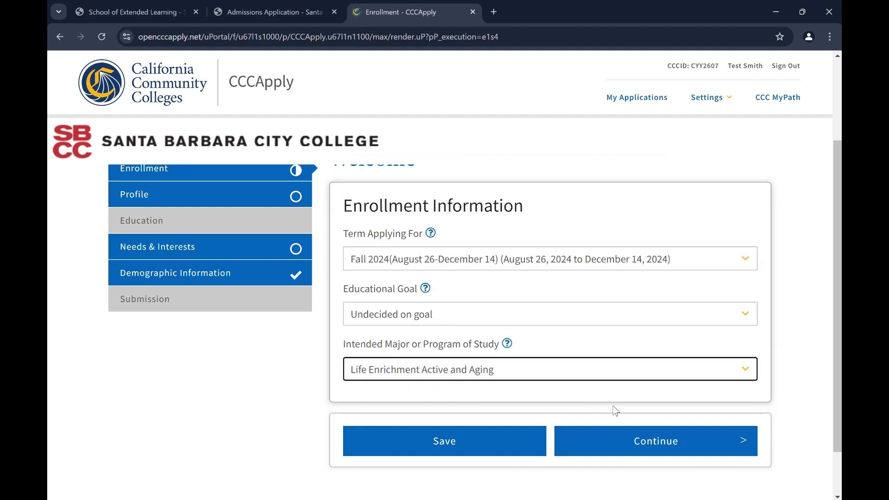
On Profile, answer No to a previous legal name, use the permanent address for mailing, and continue.
left_click(656, 446)
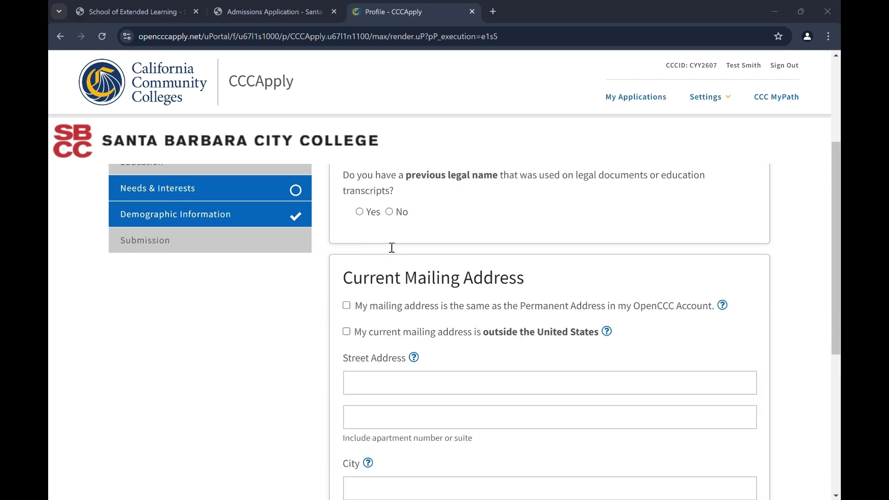
left_click(389, 213)
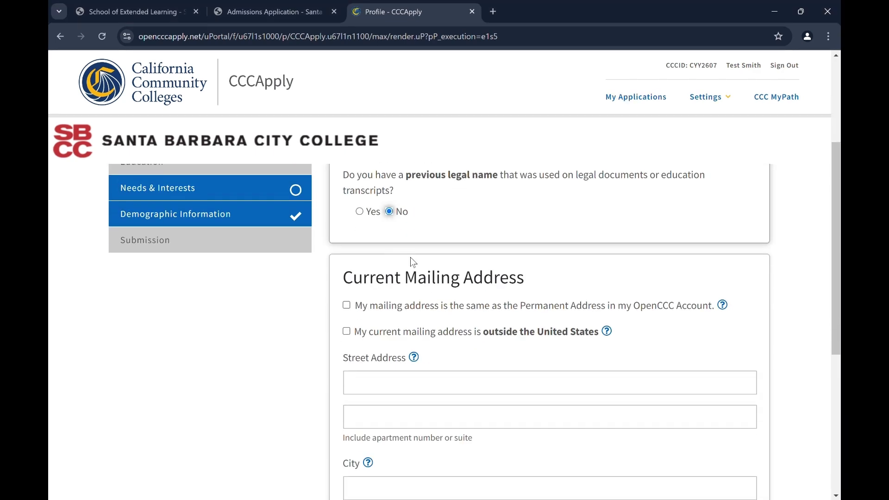
scroll(410, 262, "down", 1)
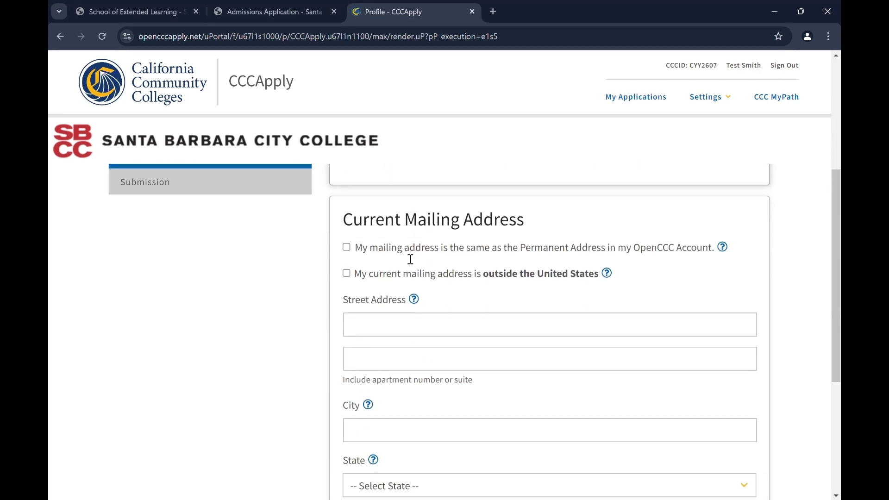
left_click(346, 247)
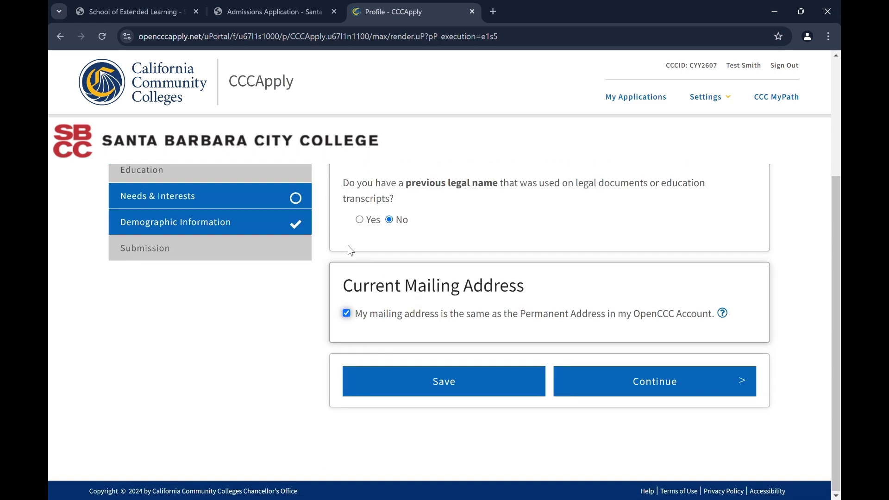
left_click(656, 388)
Mark first-time college student who received a high school diploma from a U.S. school.
scroll(547, 228, "down", 1)
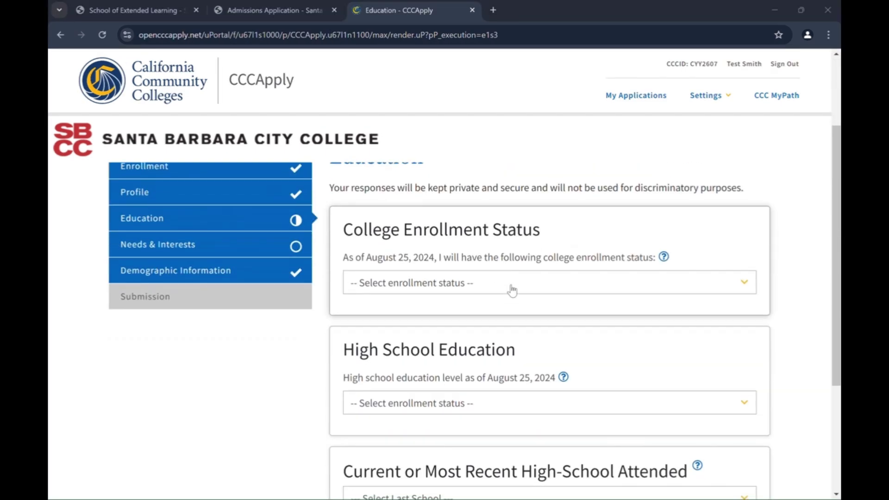
left_click(510, 287)
left_click(512, 319)
scroll(491, 341, "down", 1)
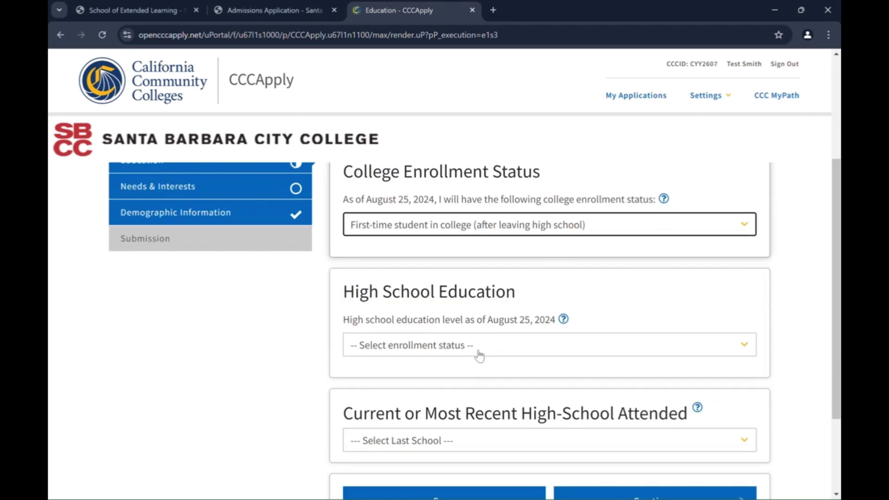
left_click(476, 352)
left_click(559, 382)
Set the high school completion date to May 31, 1915.
scroll(560, 387, "down", 2)
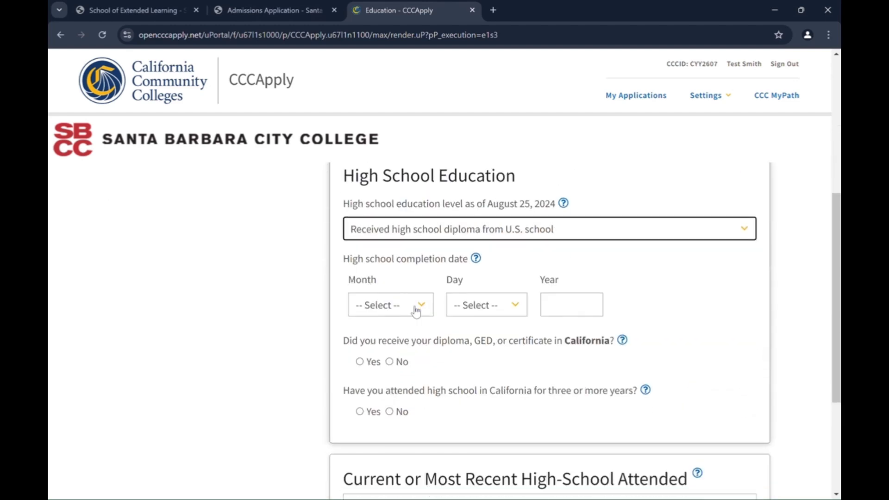
left_click(415, 309)
left_click(368, 159)
left_click(486, 306)
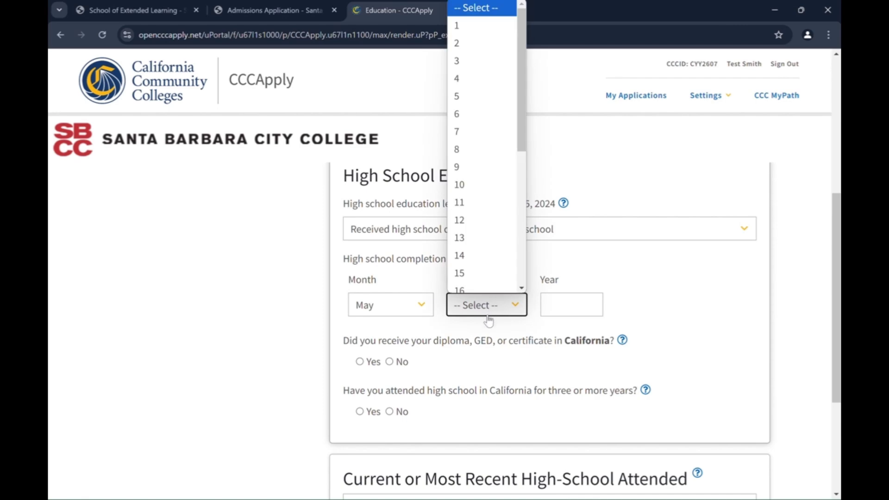
scroll(460, 234, "down", 5)
left_click(463, 285)
left_click(570, 306)
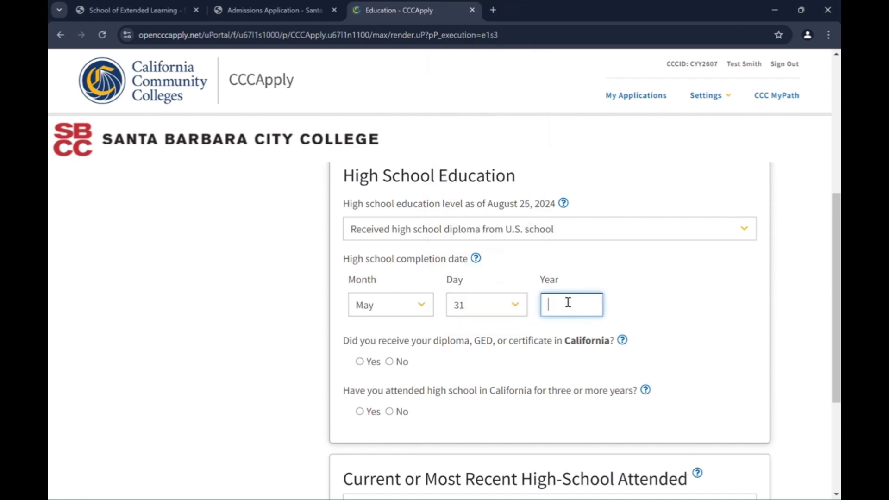
type("1915")
Answer No to a California diploma and Yes to three-plus California high school years.
scroll(526, 314, "down", 1)
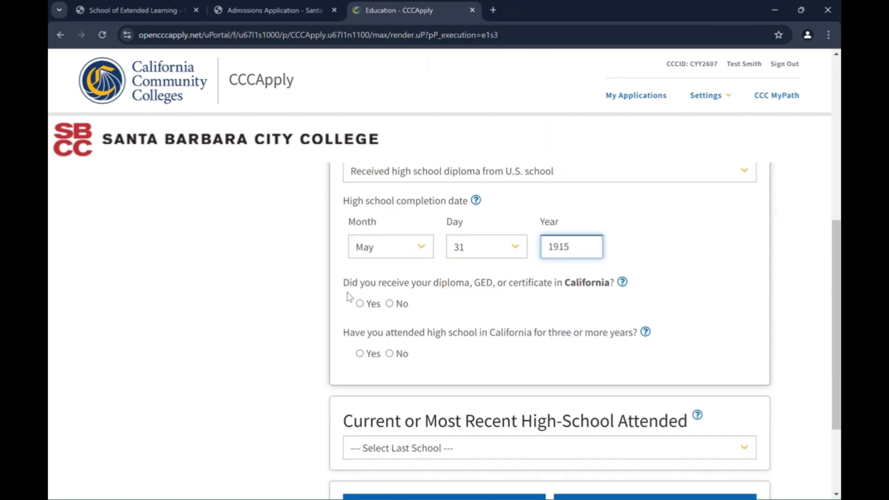
left_click(390, 303)
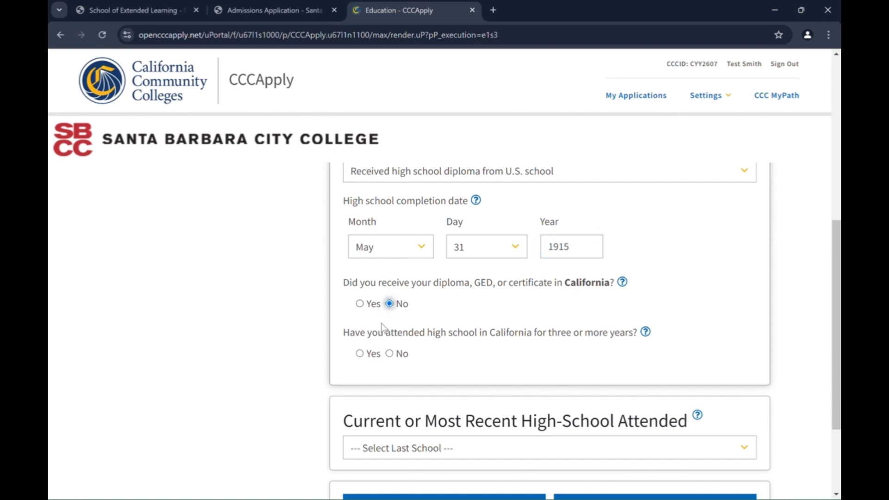
left_click(360, 353)
scroll(413, 345, "down", 2)
left_click(425, 318)
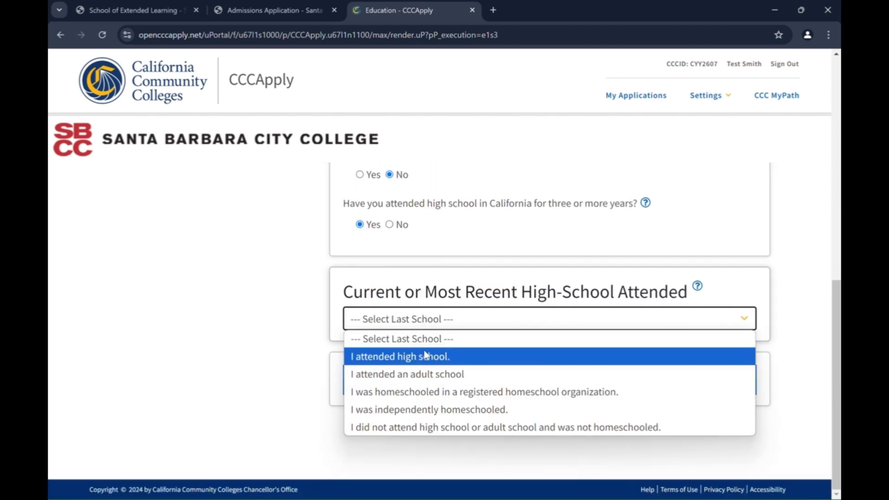
Set the last school to a California high school, picking Santa Barbara Senior High from the 'Santa Barbara' search.
left_click(423, 357)
left_click(421, 429)
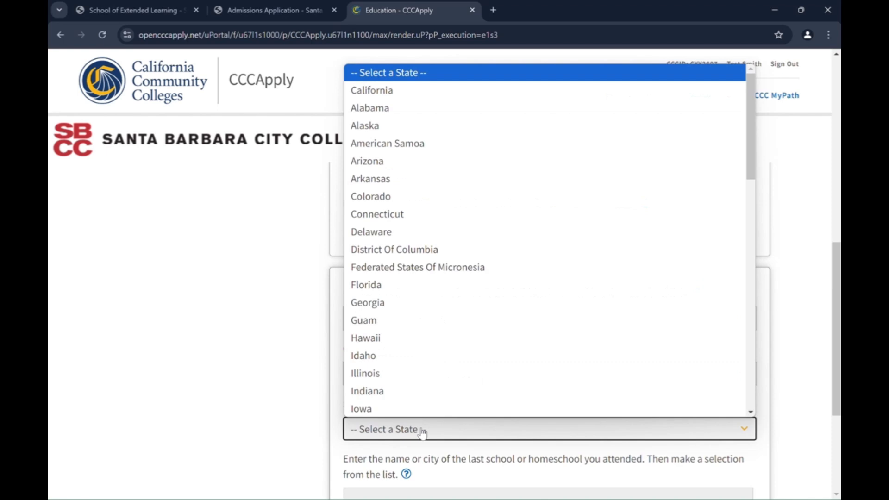
left_click(437, 91)
scroll(411, 355, "down", 3)
left_click(422, 324)
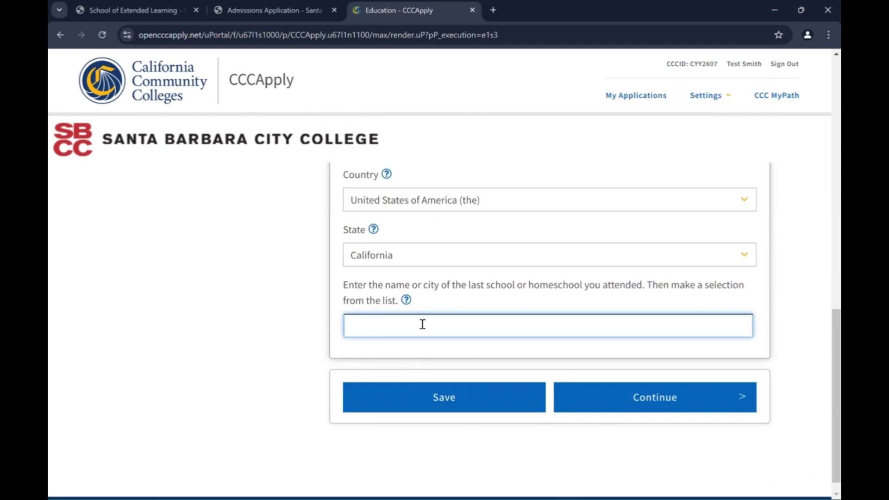
type("Santa Barbara")
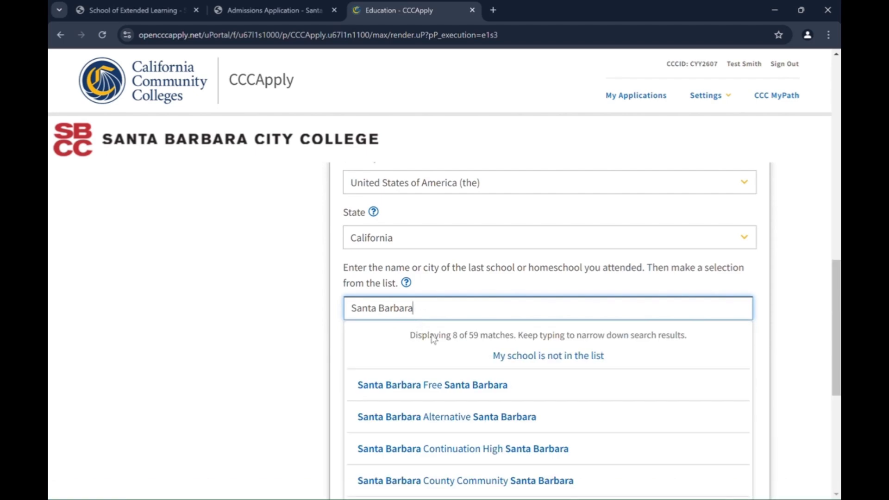
scroll(433, 338, "down", 4)
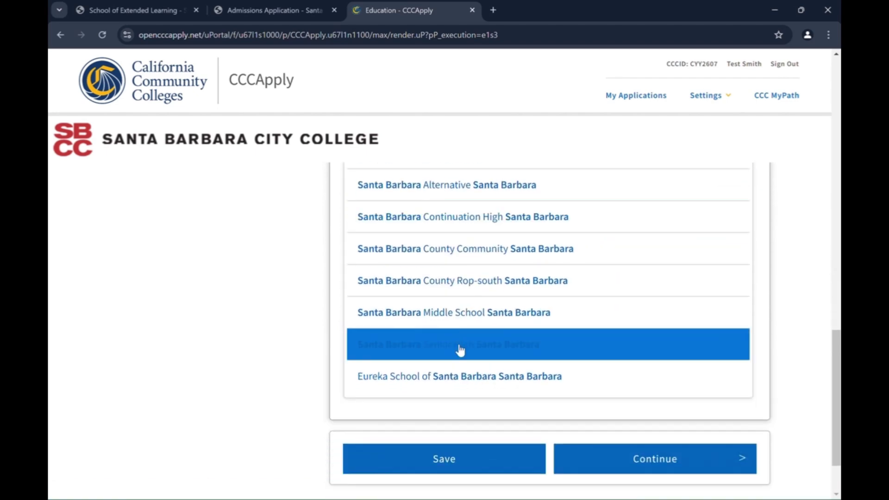
left_click(460, 350)
On Needs & Interests, answer Yes to comfortably reading and writing English, then continue to Demographics.
left_click(621, 385)
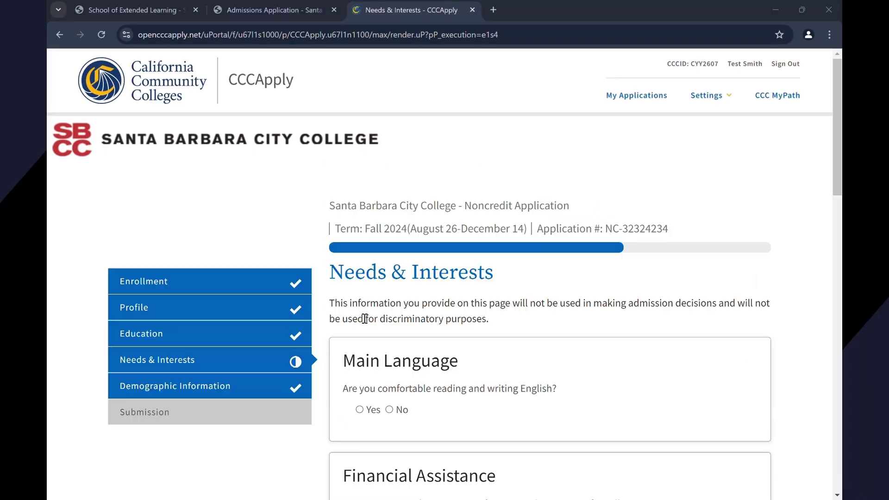
scroll(364, 318, "down", 2)
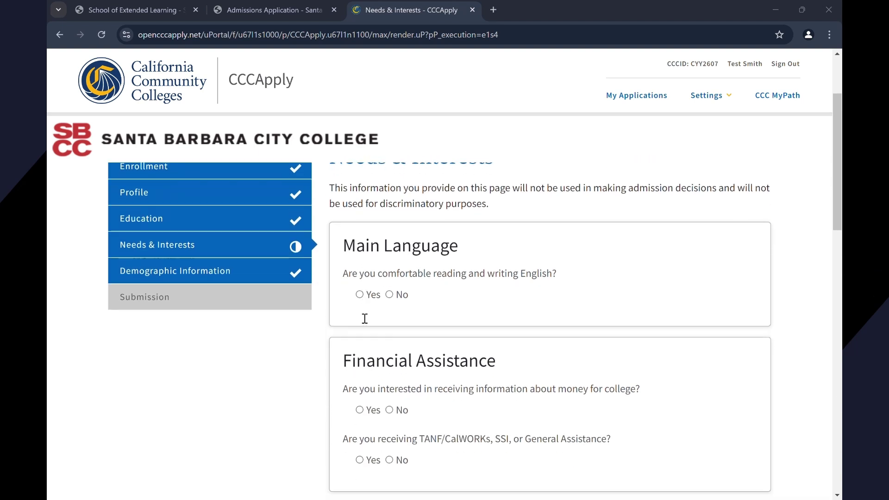
left_click(360, 295)
scroll(405, 293, "down", 6)
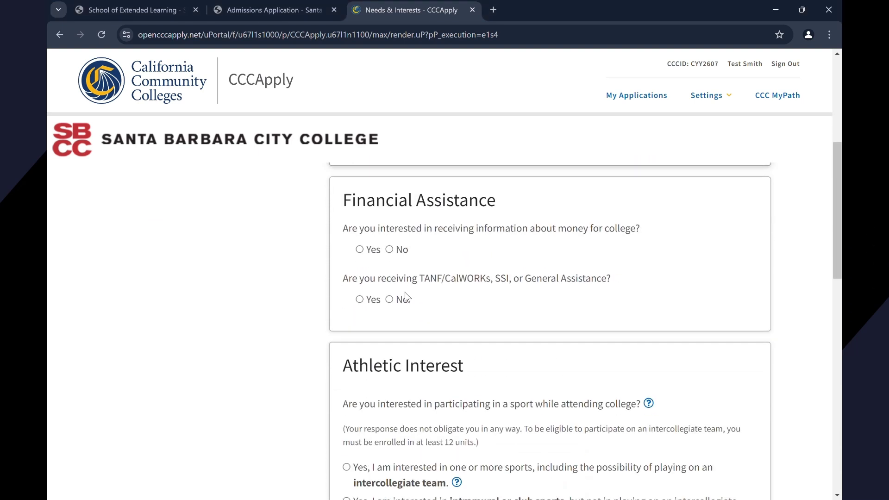
scroll(404, 292, "down", 7)
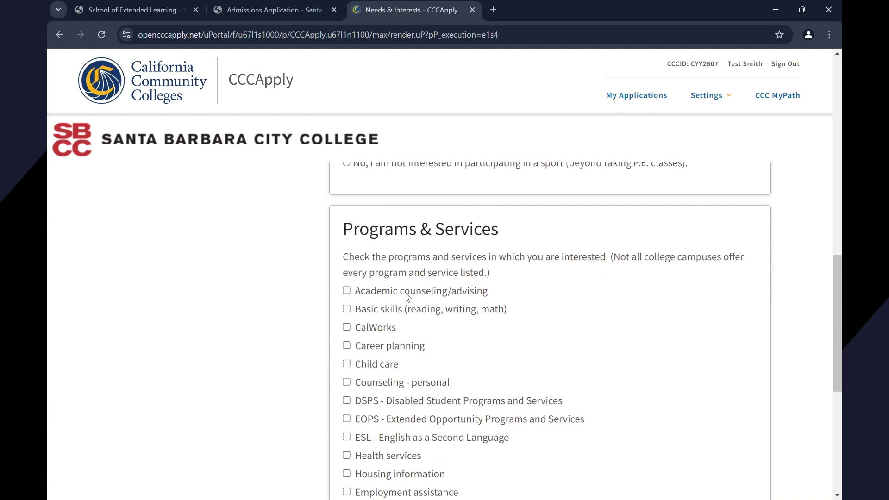
scroll(407, 296, "down", 1)
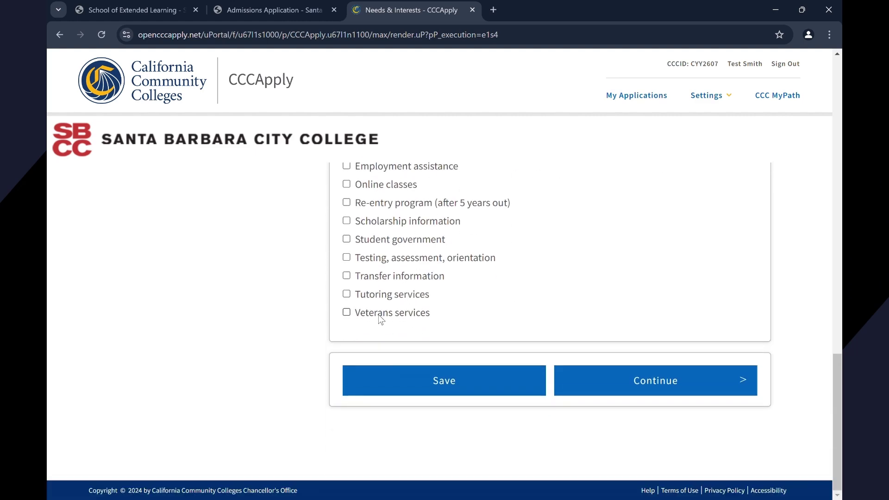
left_click(620, 380)
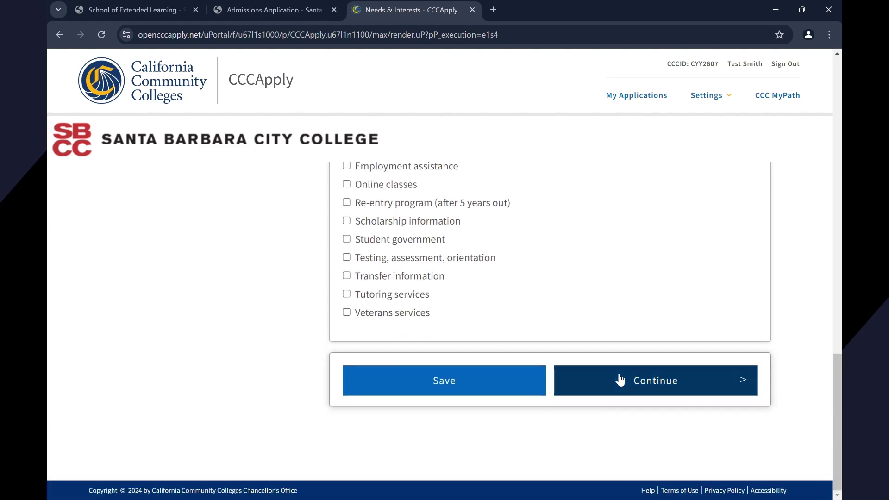
scroll(238, 184, "down", 4)
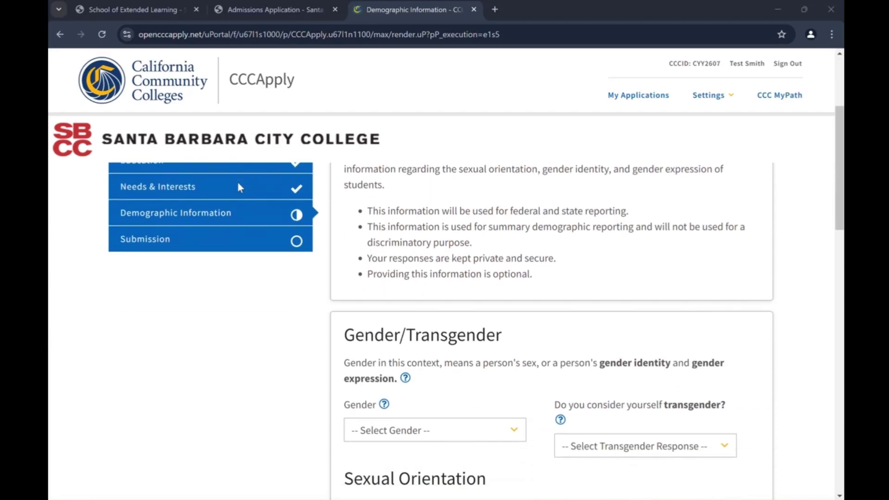
Answer No for dependents and set both parents' education to Bachelor's degree.
scroll(237, 185, "down", 1)
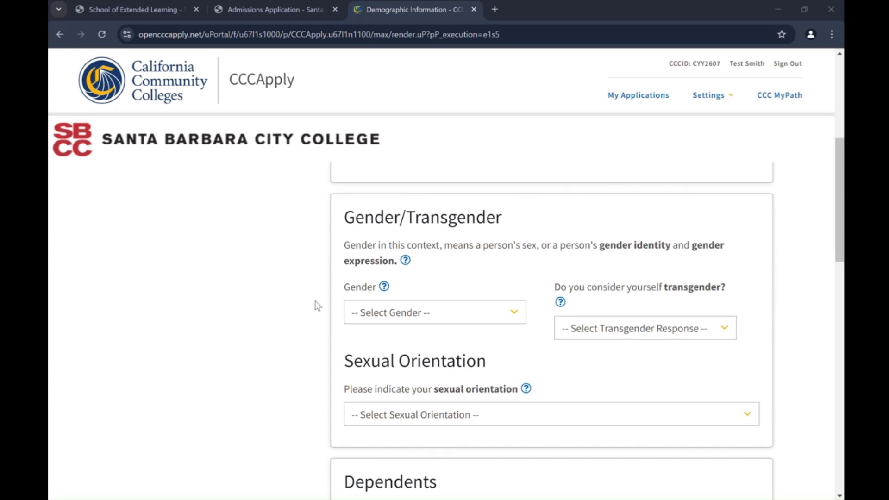
scroll(318, 306, "down", 6)
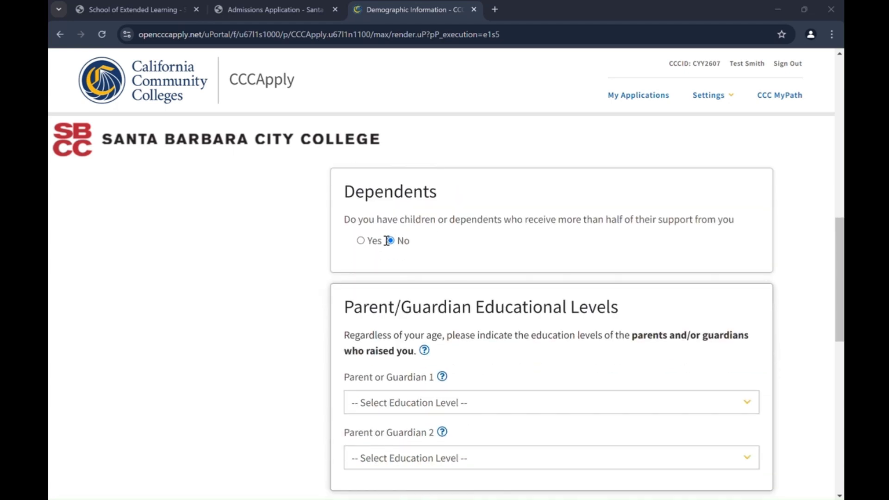
left_click(391, 243)
scroll(319, 240, "down", 2)
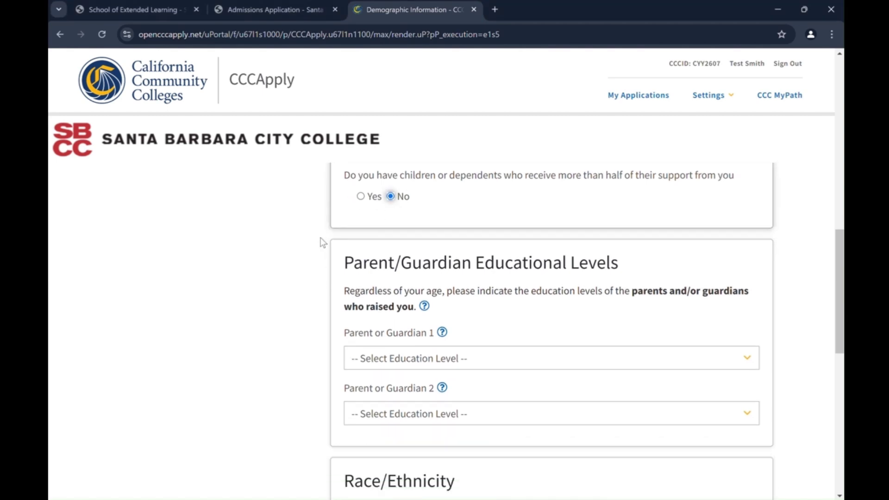
left_click(393, 290)
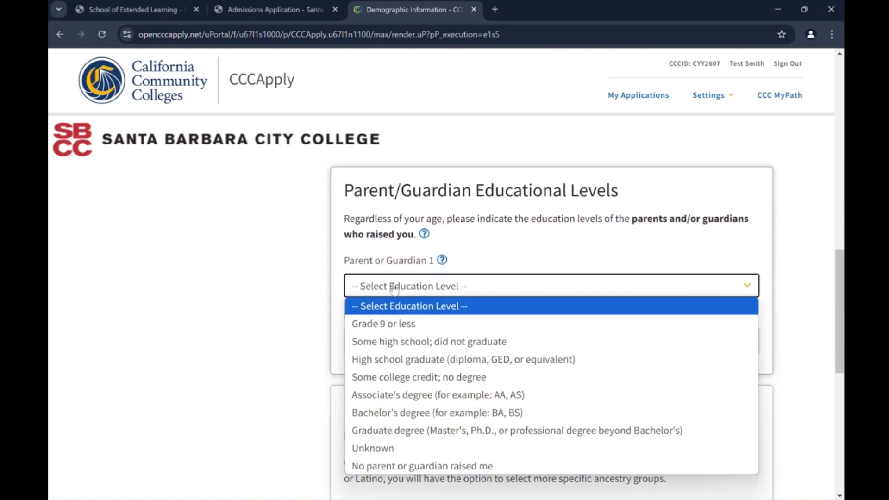
left_click(414, 413)
left_click(407, 345)
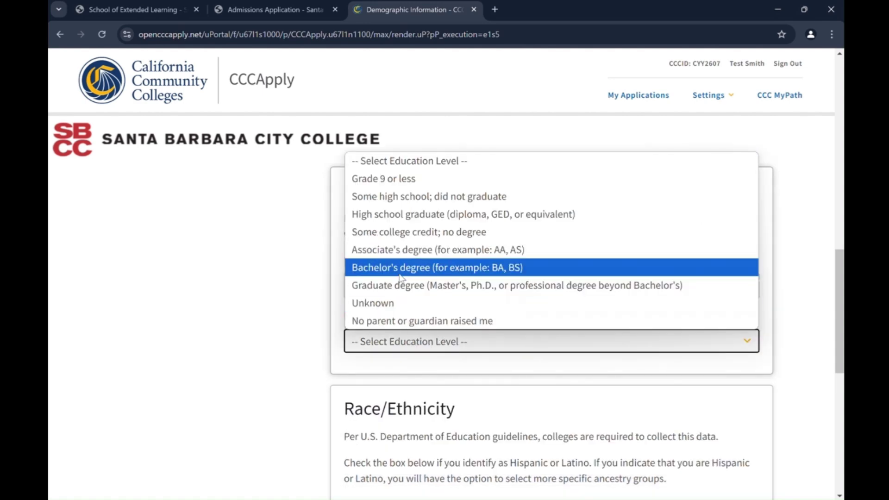
left_click(400, 277)
Answer No to Hispanic or Latino and continue to the Submission page.
scroll(272, 287, "down", 5)
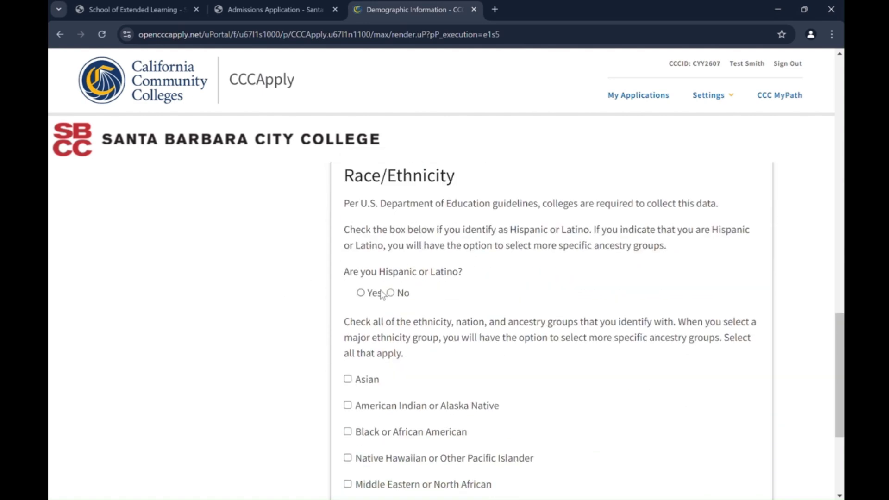
left_click(391, 293)
scroll(314, 312, "down", 4)
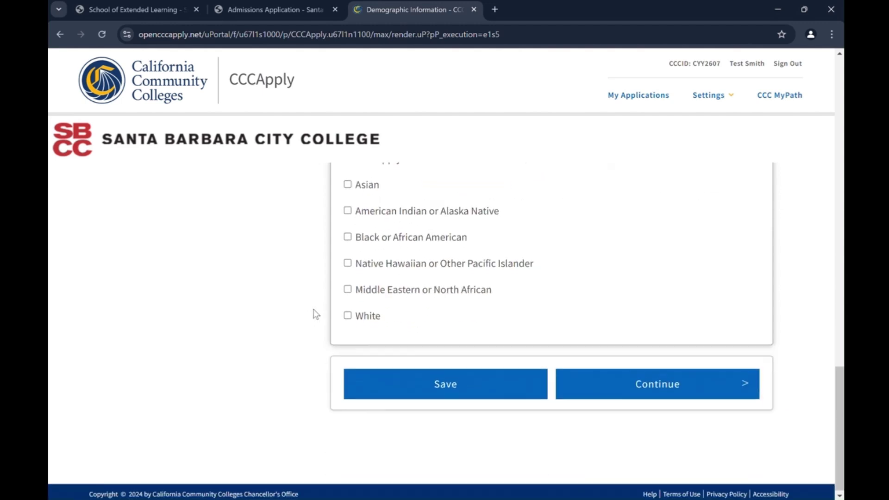
left_click(646, 381)
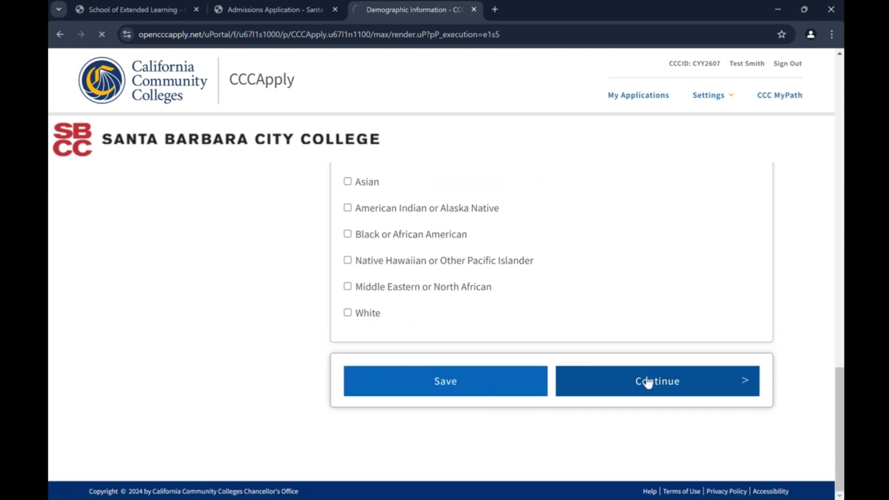
Consent to the release of information and declare the application information true and correct.
scroll(523, 258, "down", 6)
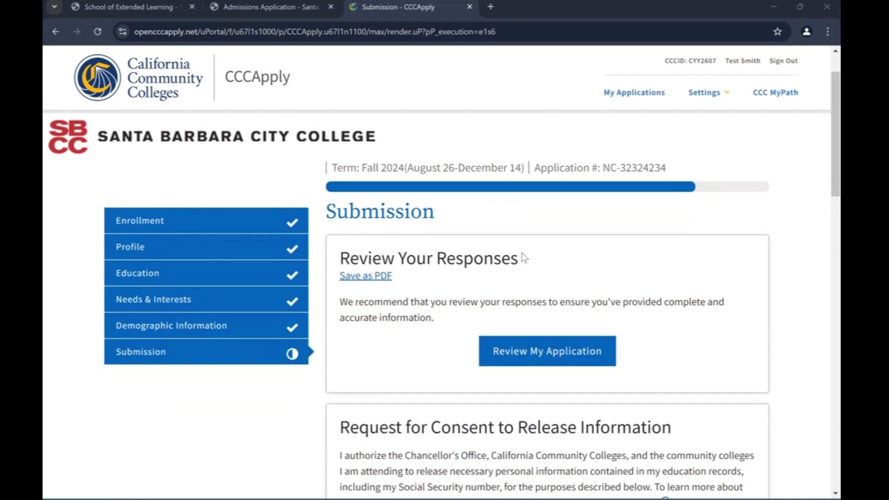
scroll(523, 257, "down", 4)
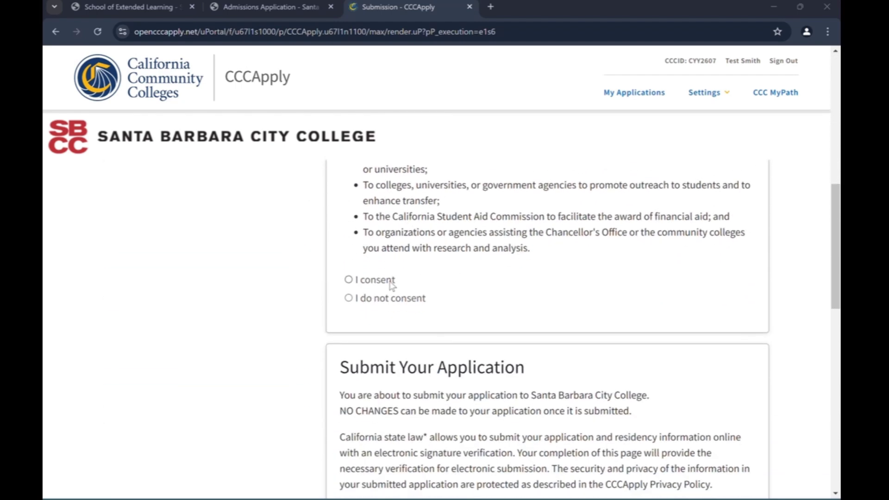
left_click(348, 279)
scroll(426, 330, "down", 4)
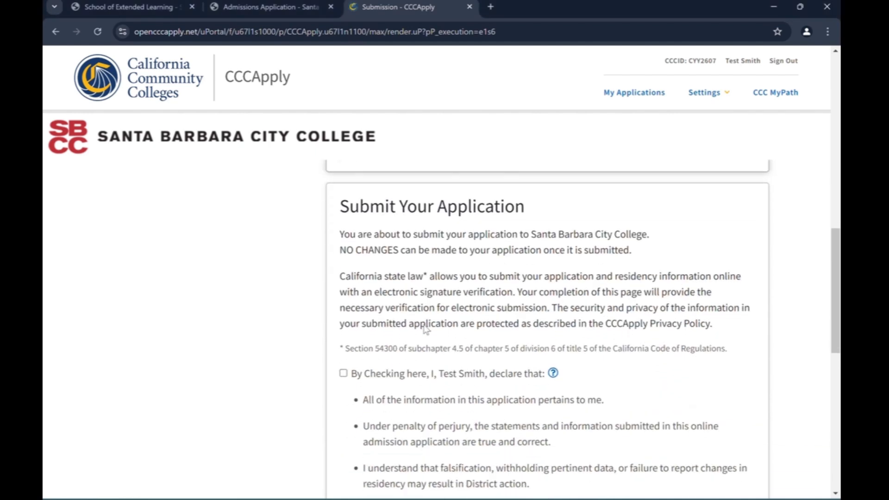
left_click(343, 349)
Acknowledge the financial aid information and submit the application.
scroll(343, 366, "down", 5)
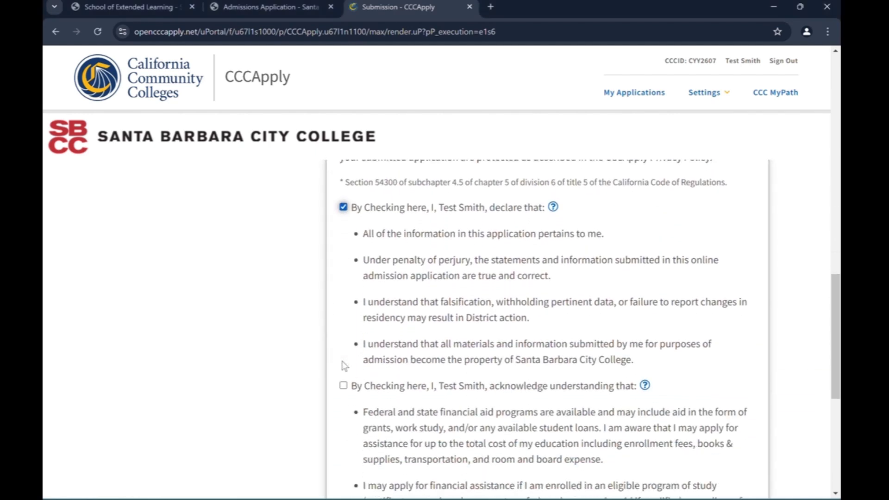
left_click(343, 304)
scroll(343, 306, "down", 5)
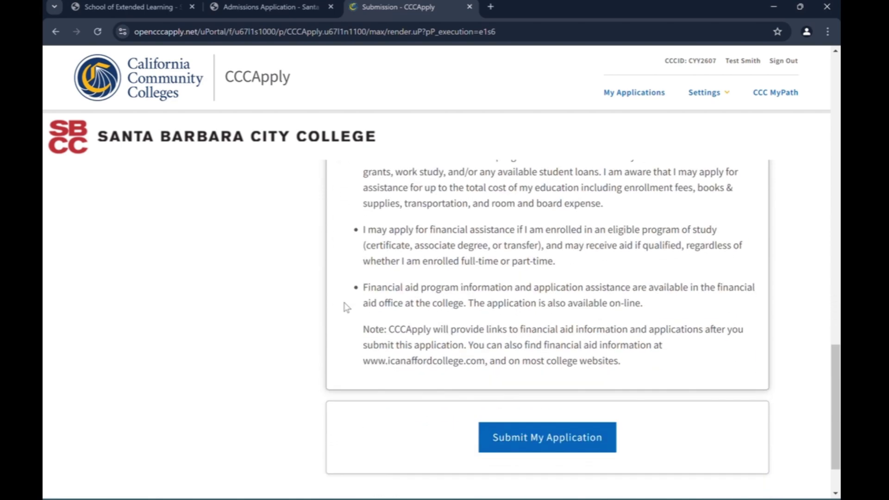
left_click(538, 366)
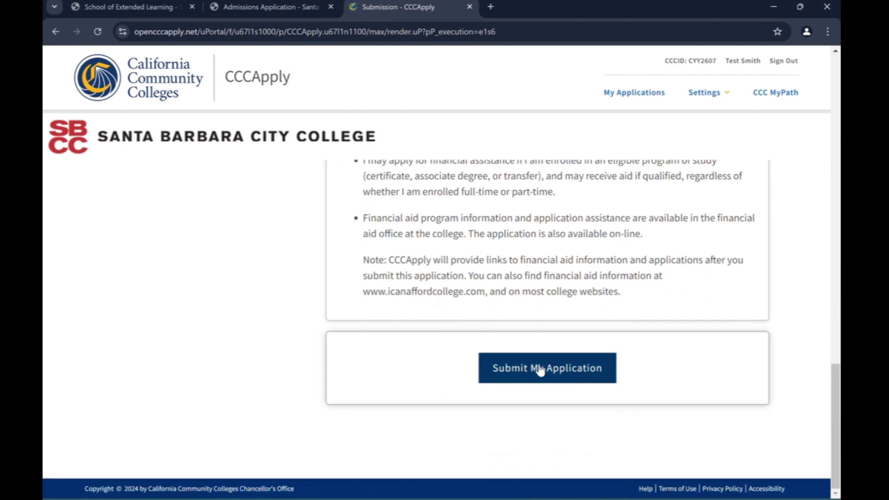